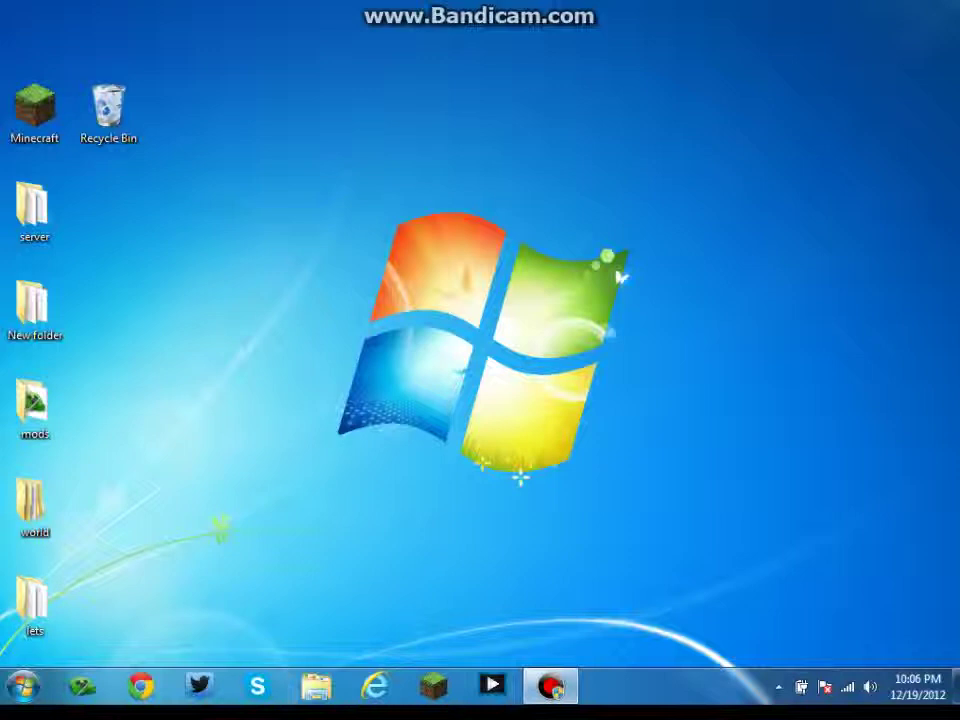
Move the Minecraft shortcut from the top-left corner onto the centre of the Windows logo, leaving it deselected
drag(34, 108, 550, 306)
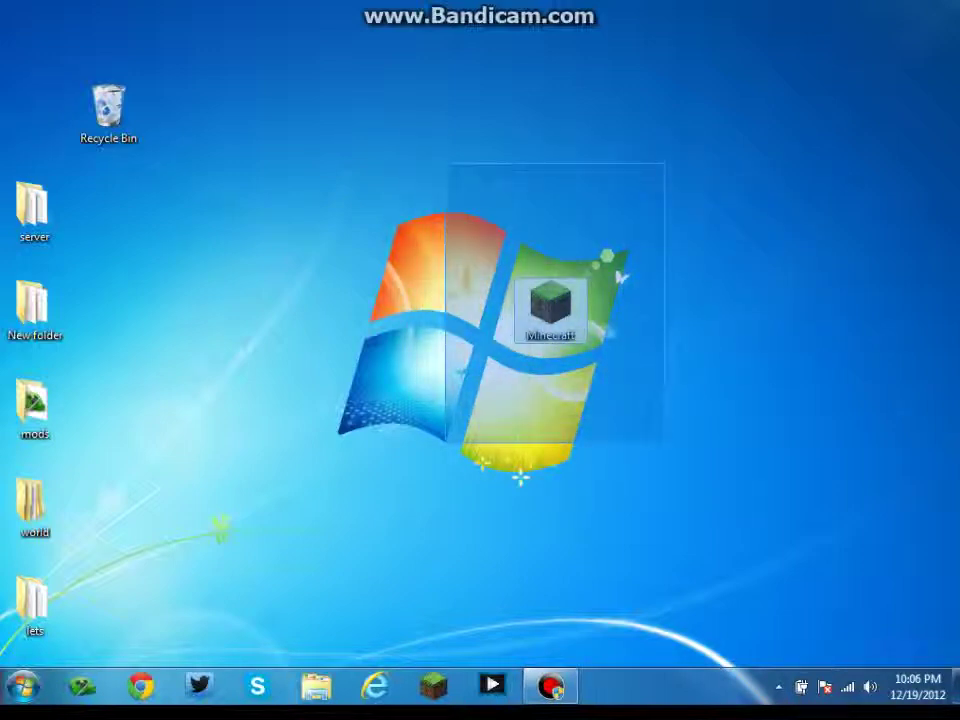
click(569, 88)
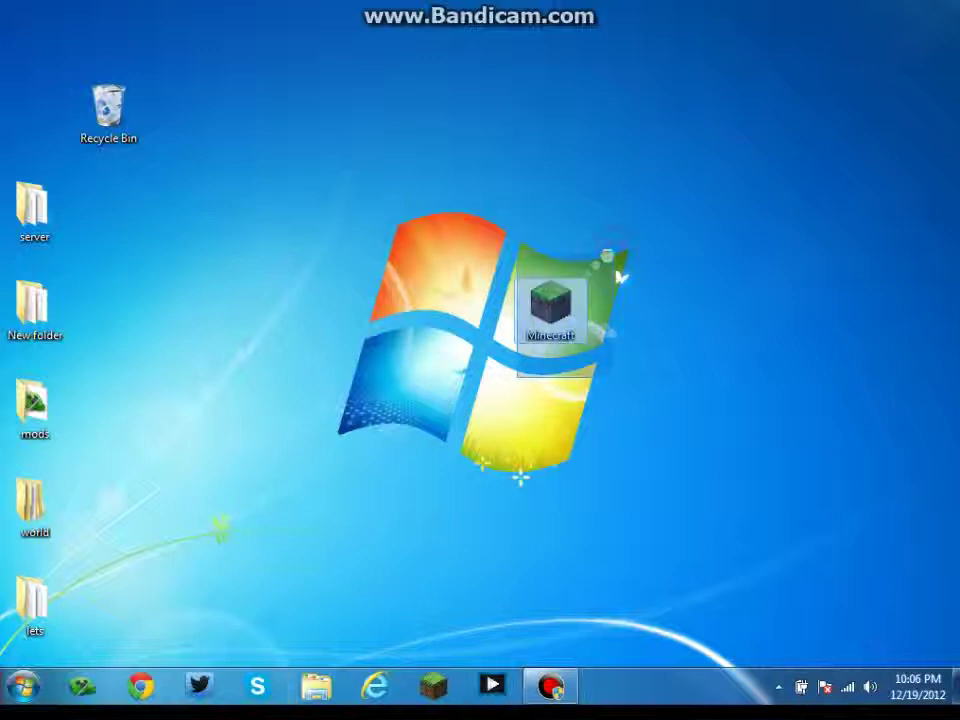
click(400, 147)
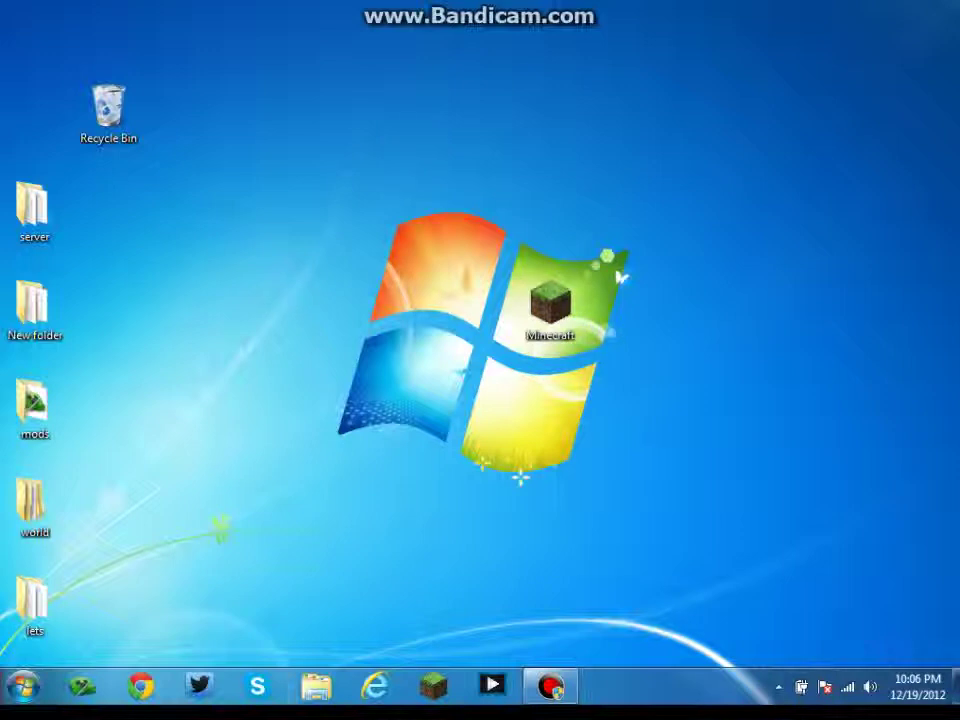
click(550, 305)
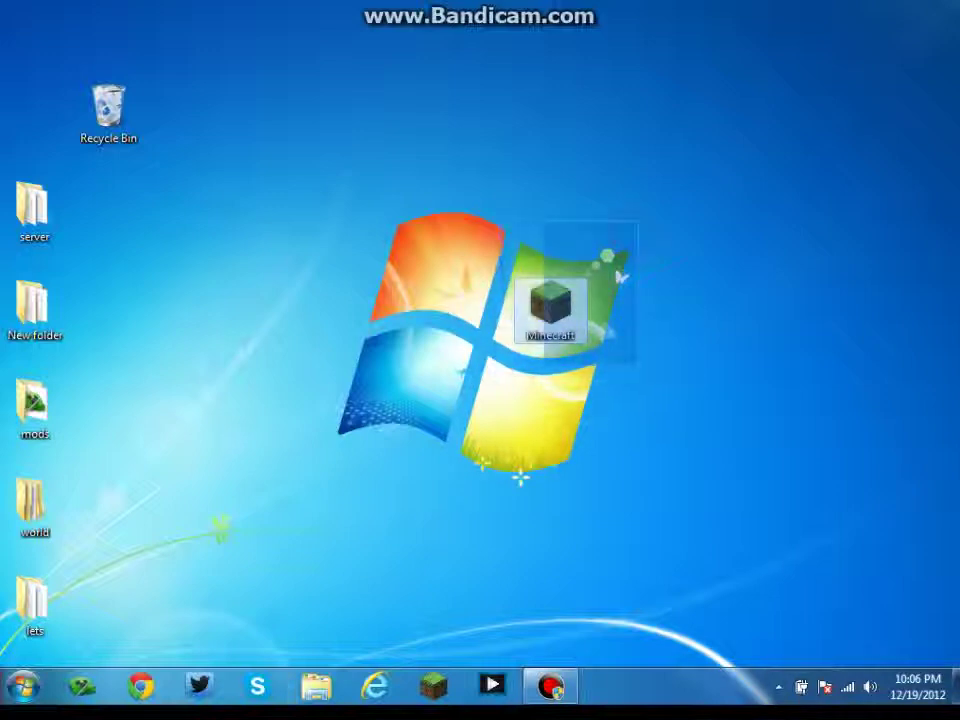
click(643, 426)
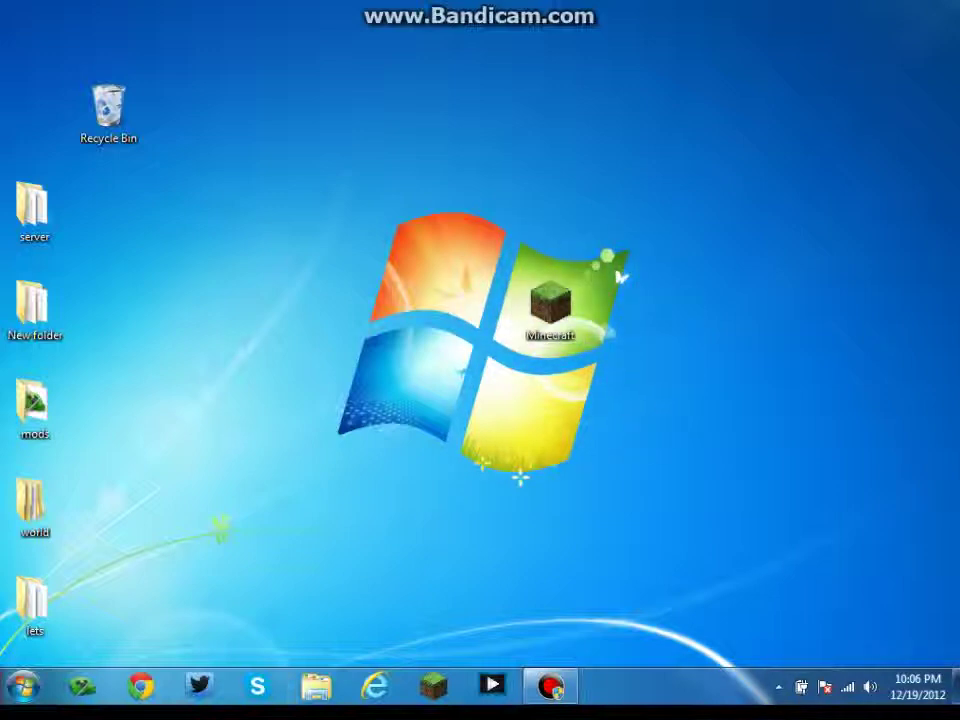
click(22, 686)
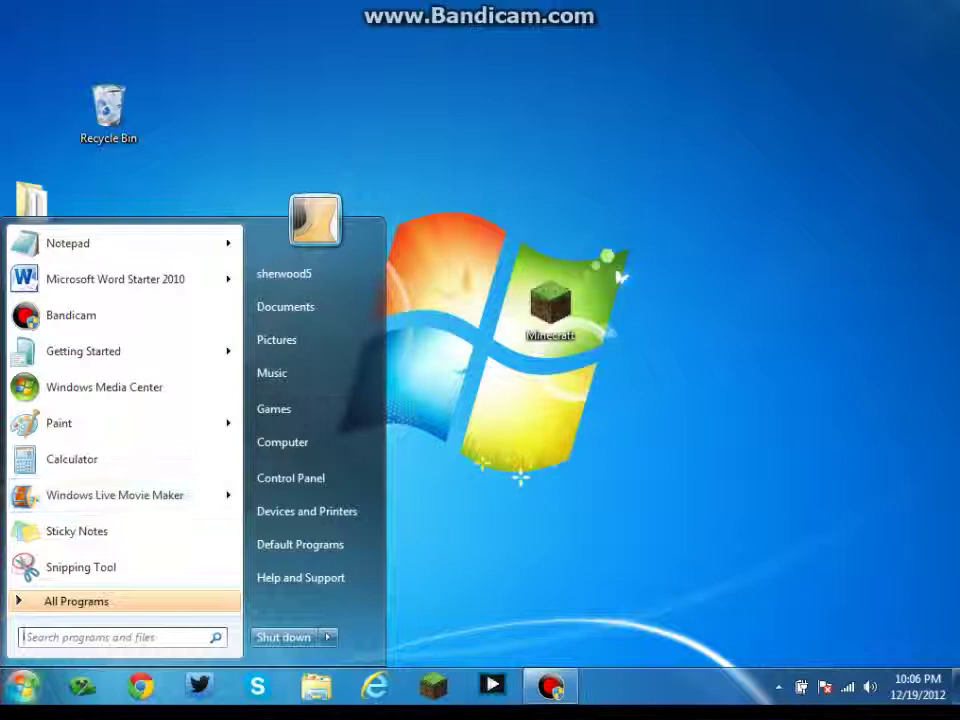
click(118, 634)
text(mi)
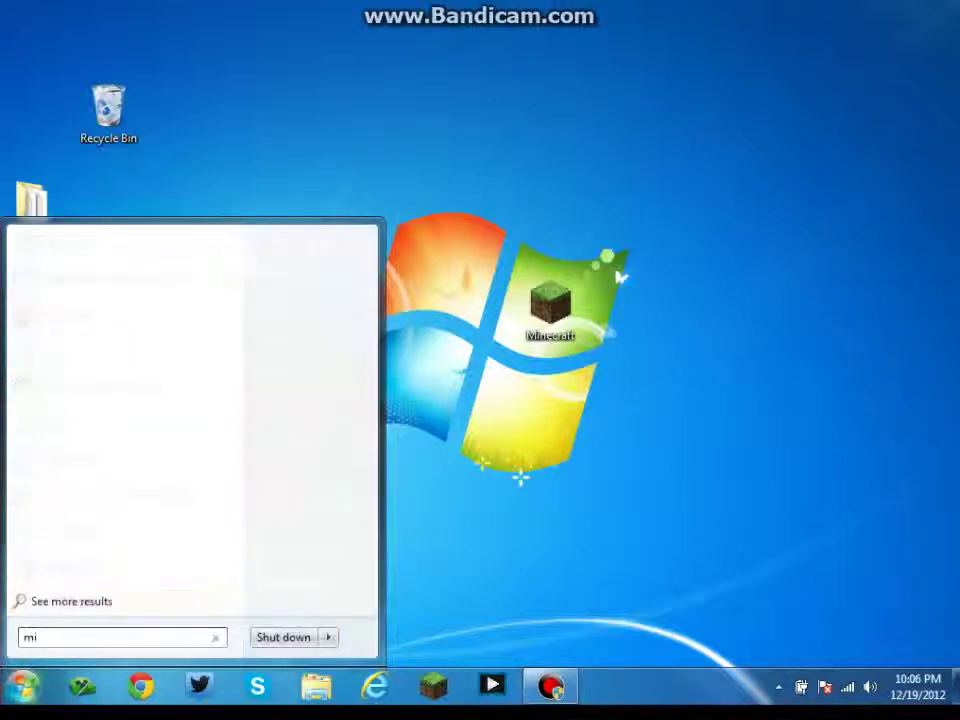
text(n)
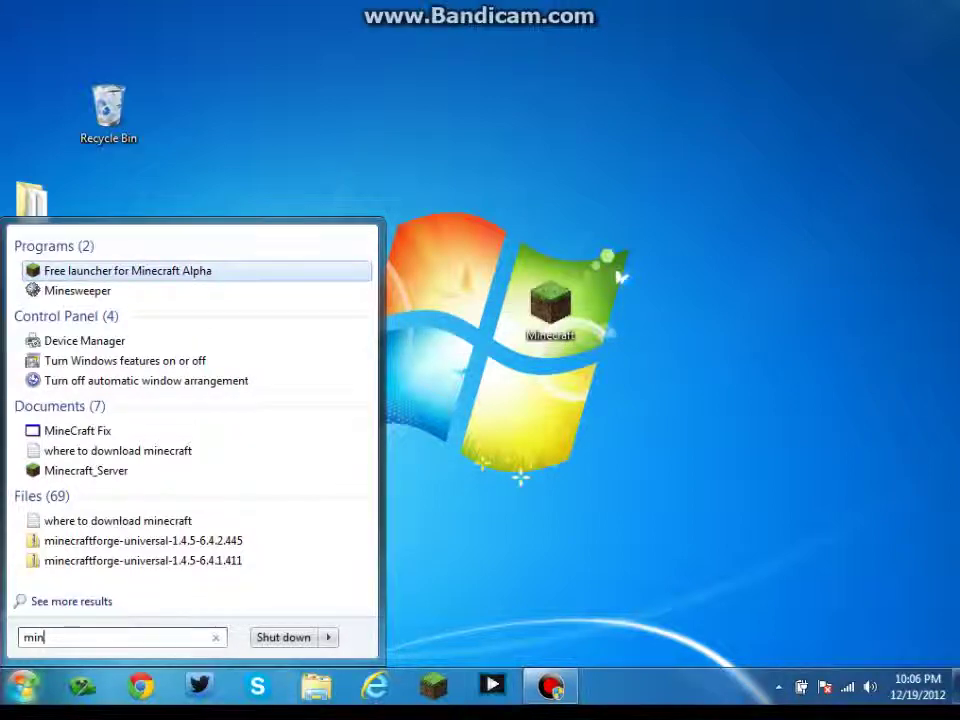
click(530, 312)
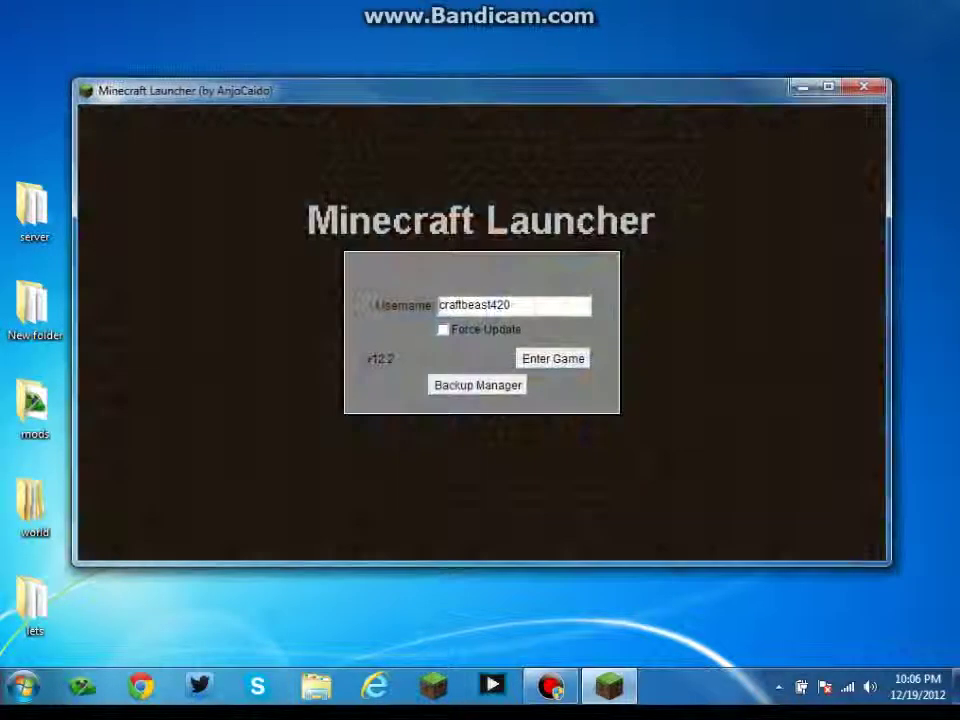
click(864, 87)
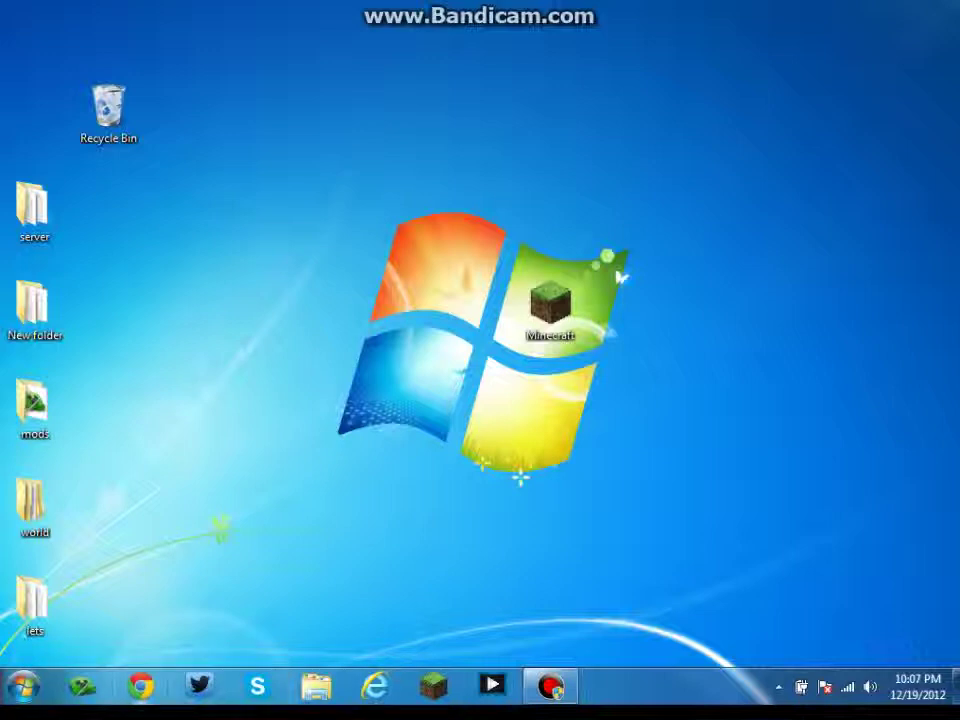
Open Chrome maximized and load the pasted YouTube redirect link for the Dropbox Minecraft.exe download
click(140, 685)
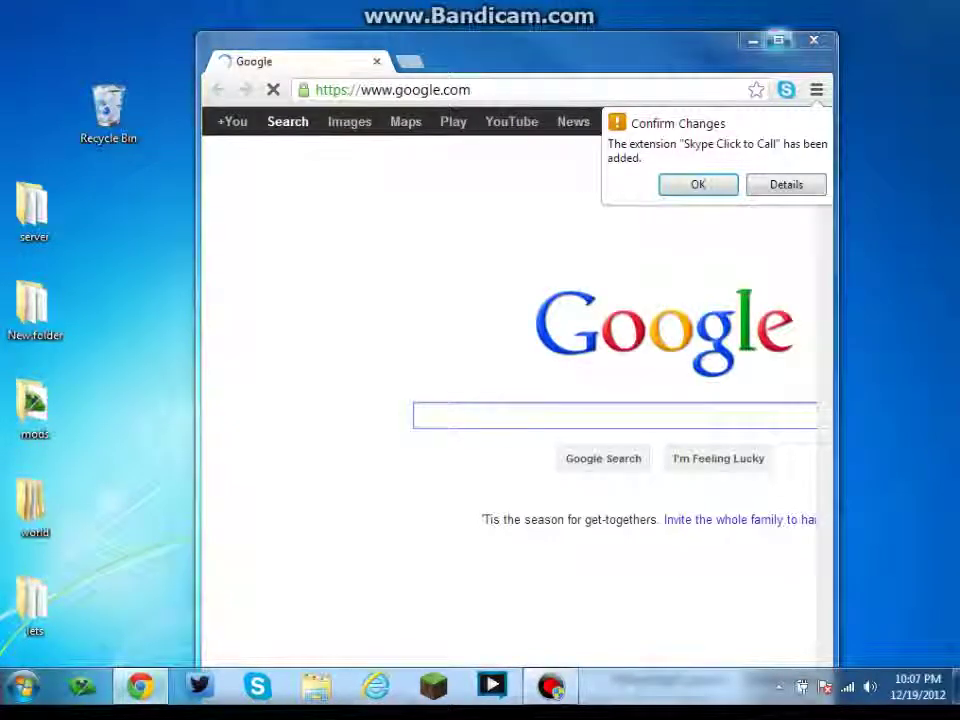
key(super+Up)
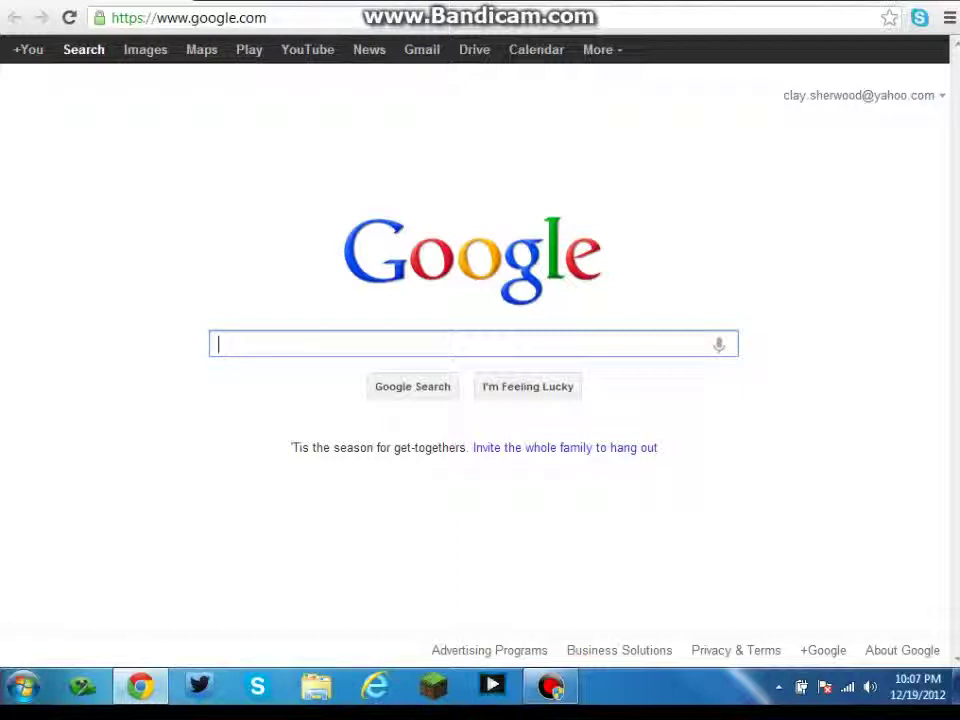
click(298, 15)
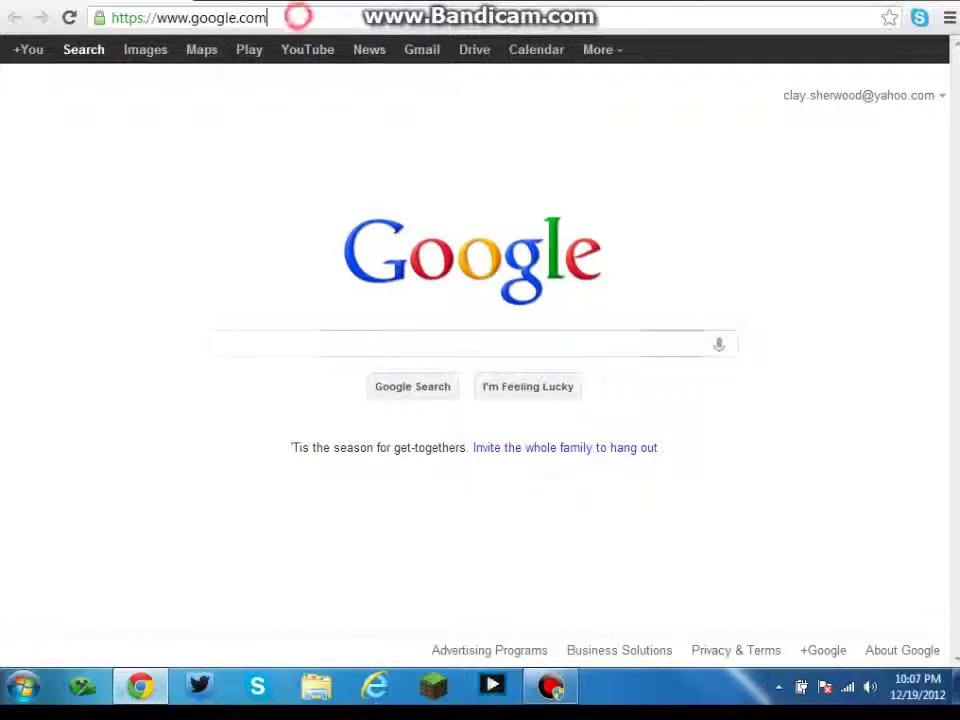
click(200, 15)
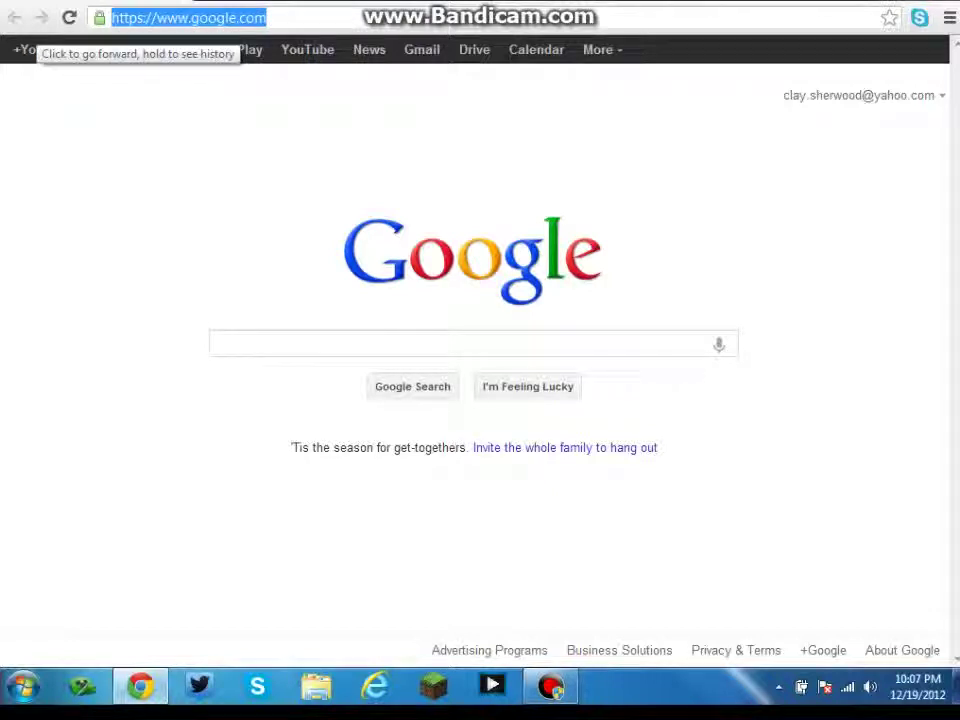
key(BackSpace)
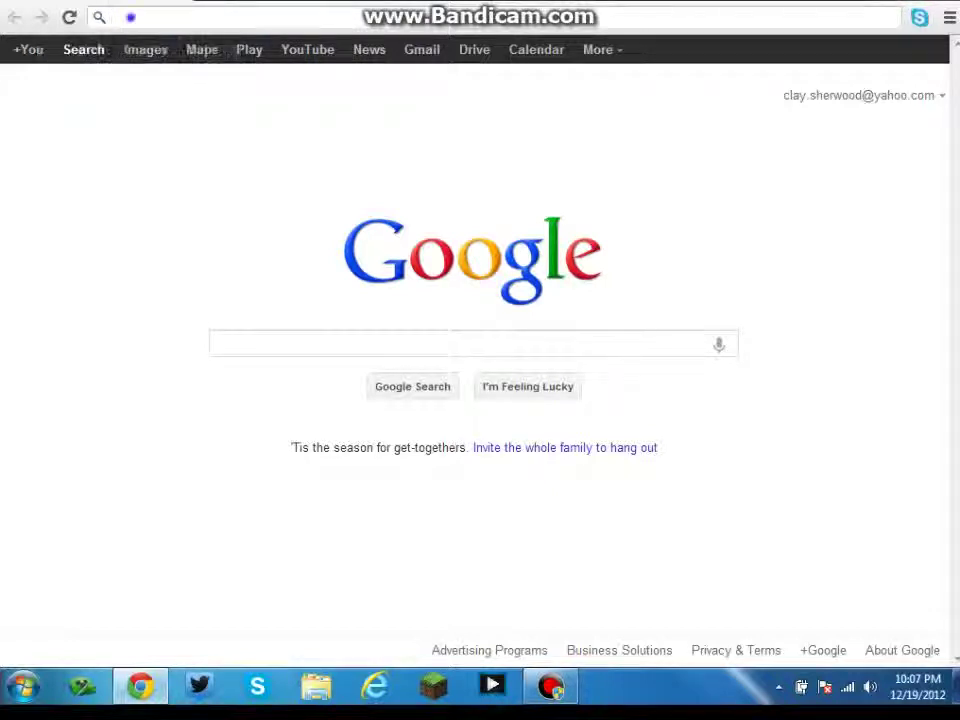
right_click(129, 17)
click(185, 99)
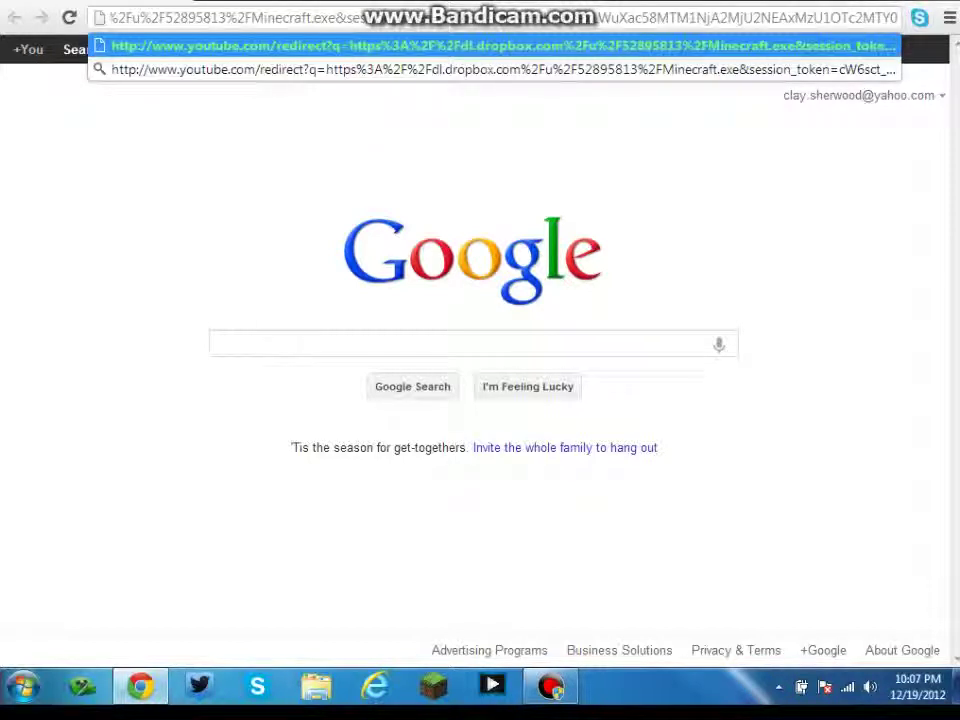
key(Return)
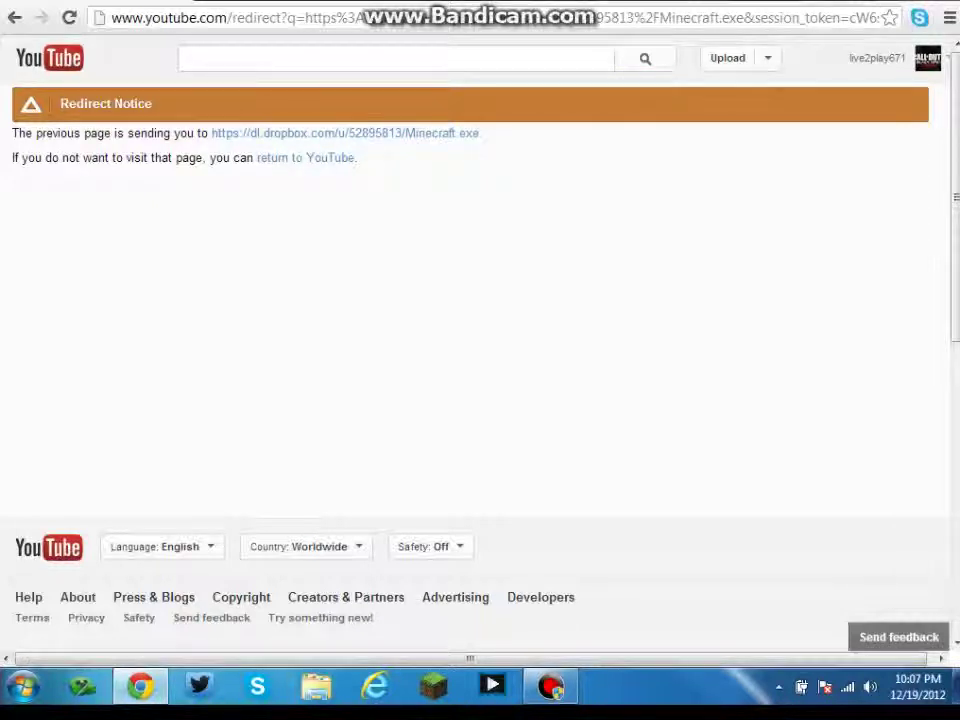
Download Minecraft.exe from the Dropbox link on the redirect page
drag(458, 134, 482, 135)
click(474, 212)
click(471, 190)
click(489, 197)
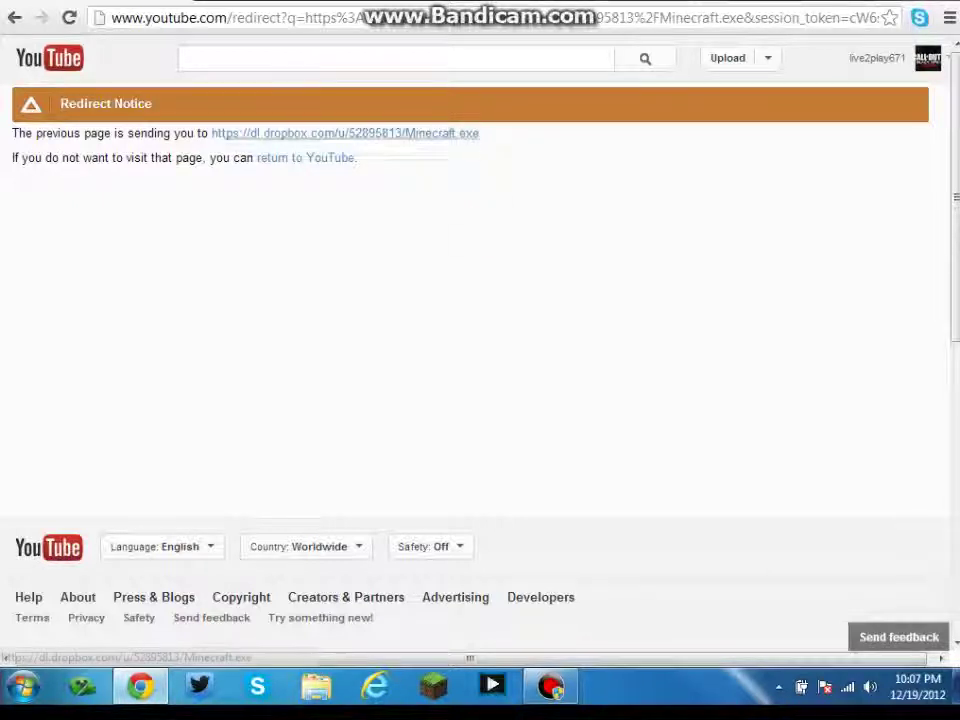
click(376, 134)
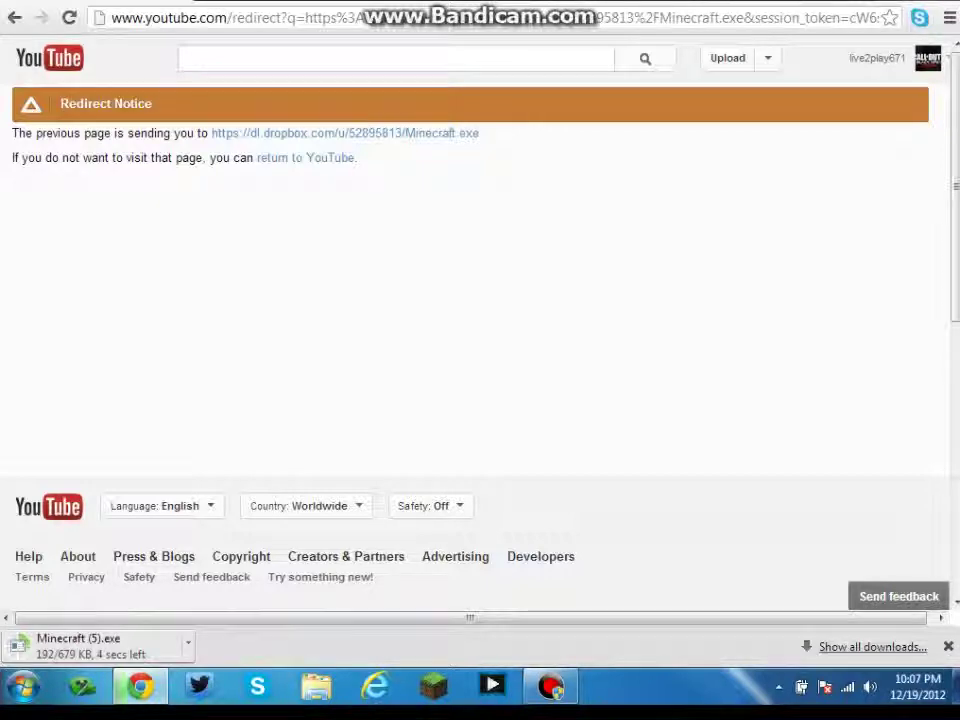
Drag the downloaded Minecraft (5).exe onto the desktop and minimize Chrome
key(super+Down)
drag(580, 45, 646, 9)
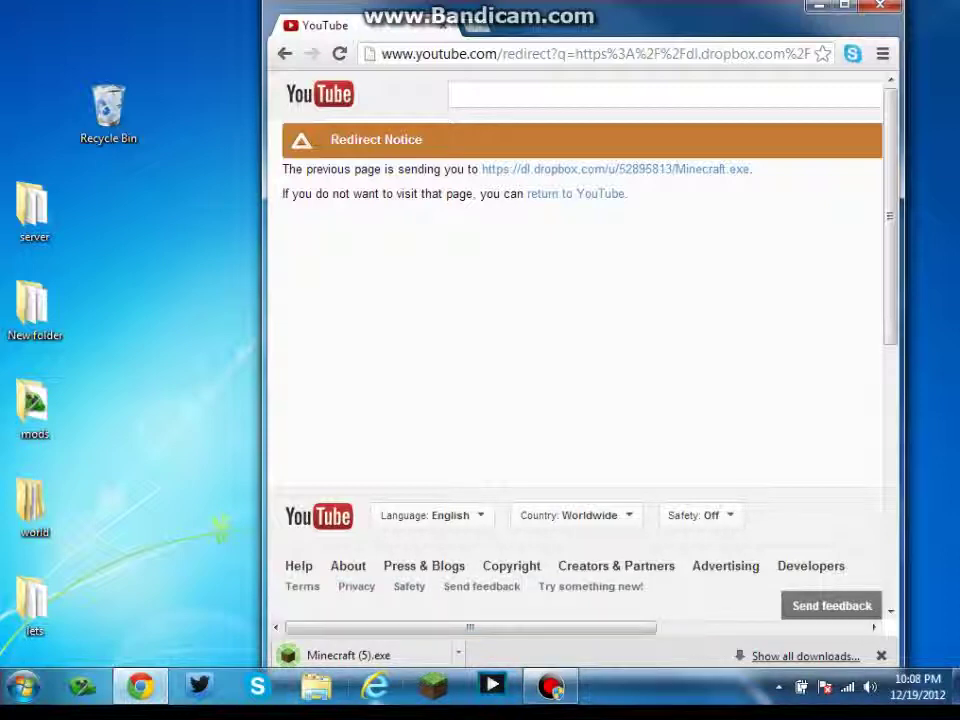
click(405, 655)
drag(405, 655, 182, 405)
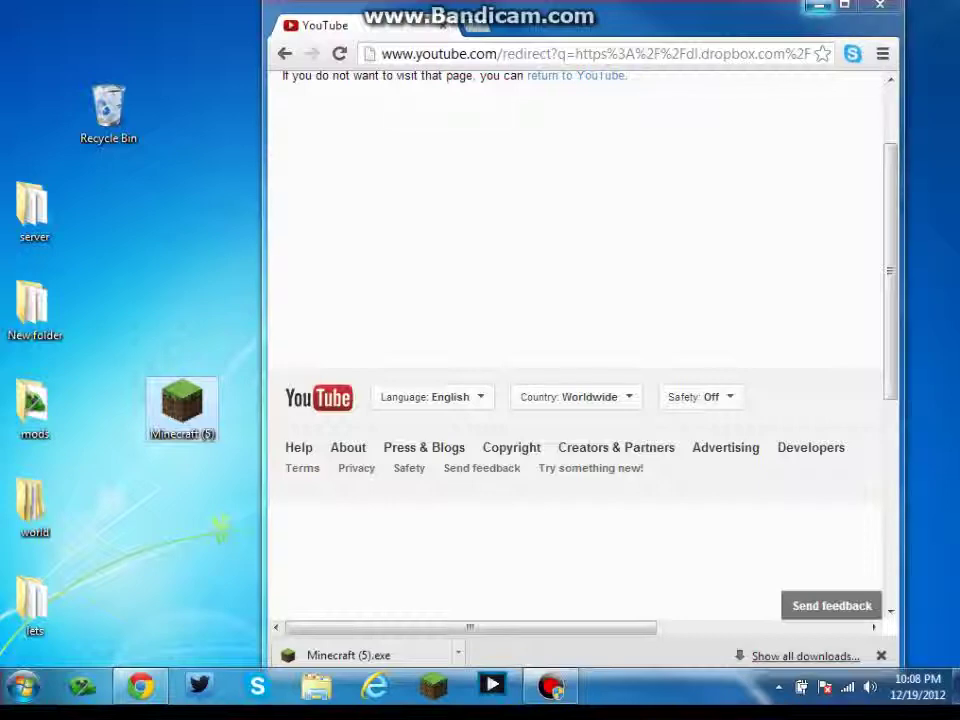
click(819, 6)
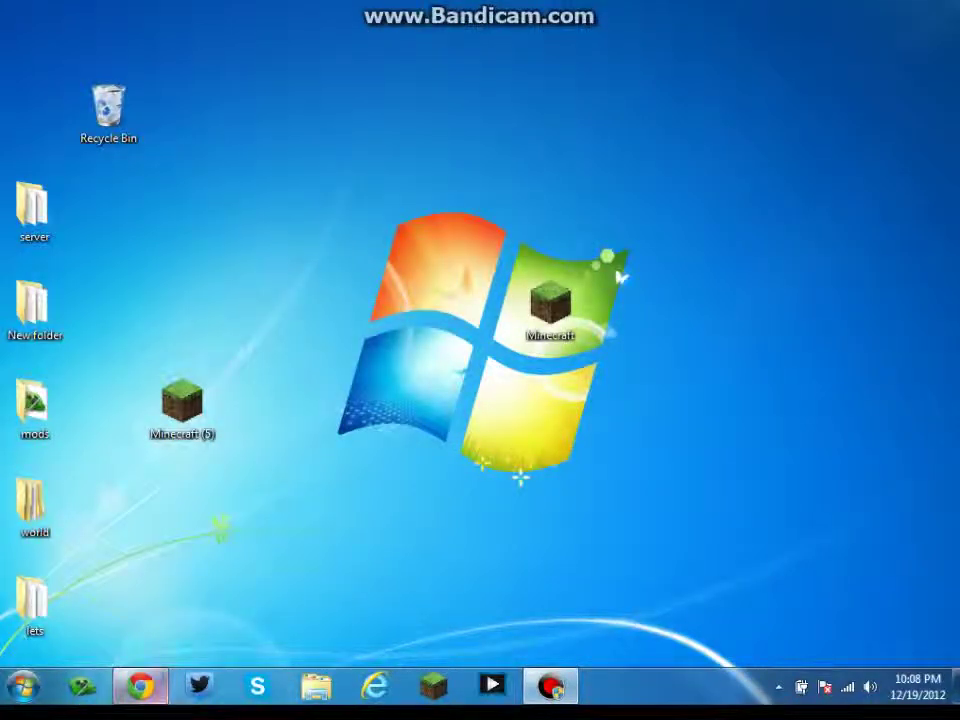
Close Chrome and run Minecraft (5).exe, turning off the Always ask prompt
right_click(140, 686)
click(80, 634)
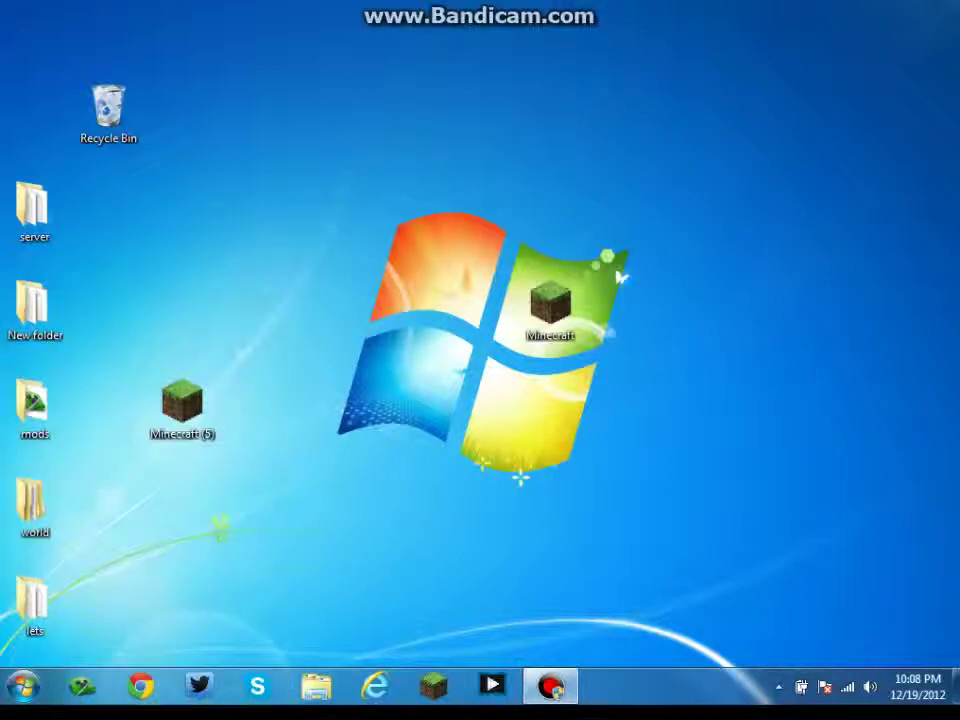
double_click(182, 405)
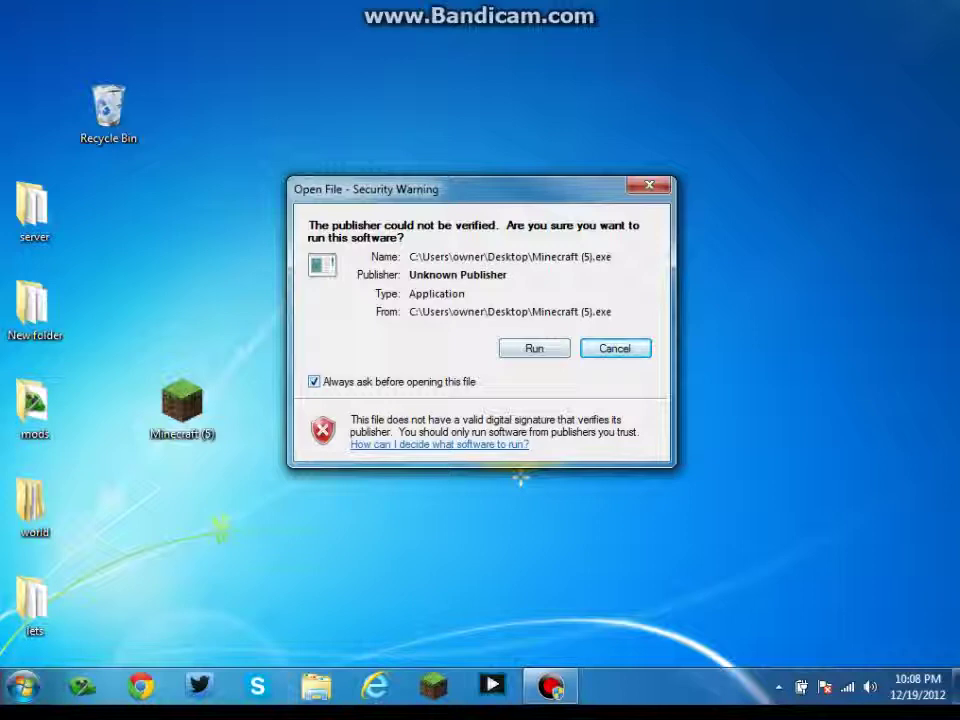
click(314, 381)
click(534, 348)
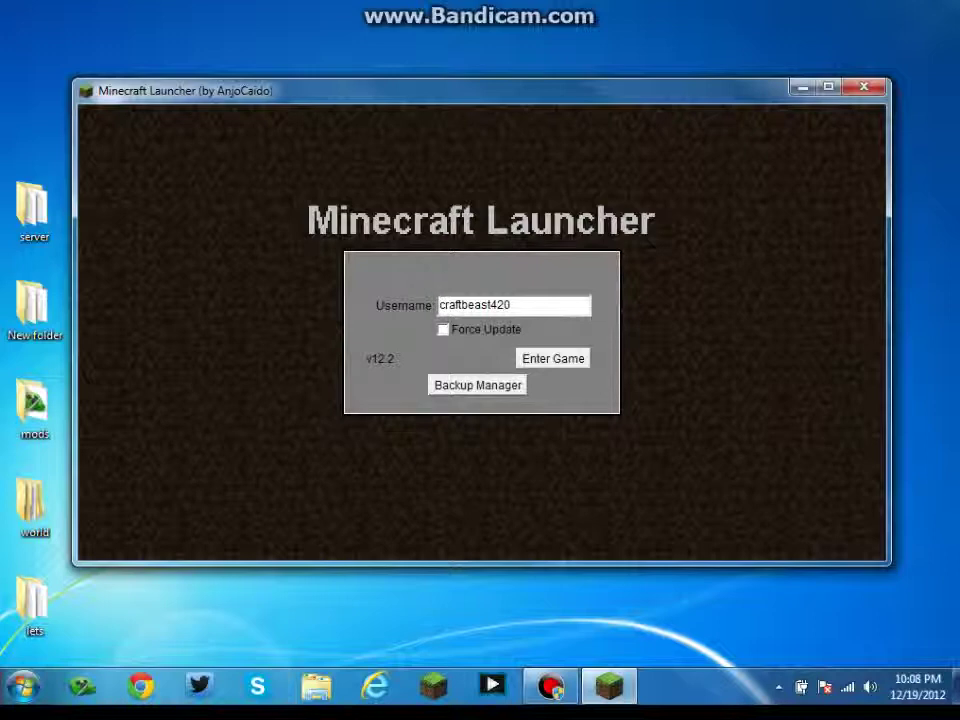
Enable Force Update in the launcher and enter the game to download Minecraft packages
drag(531, 306, 438, 305)
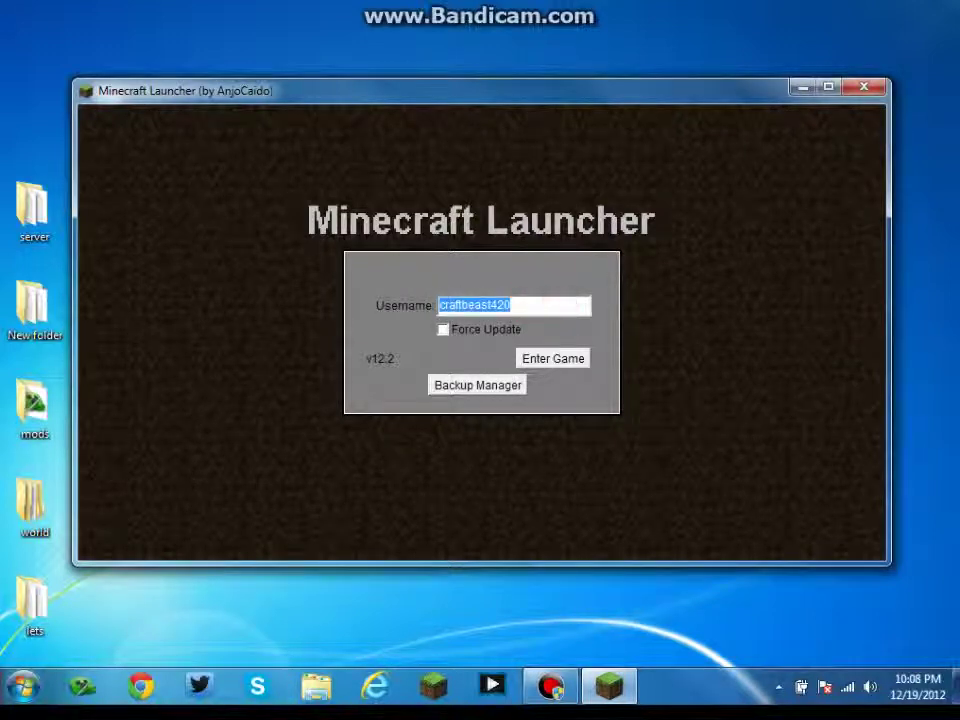
click(558, 307)
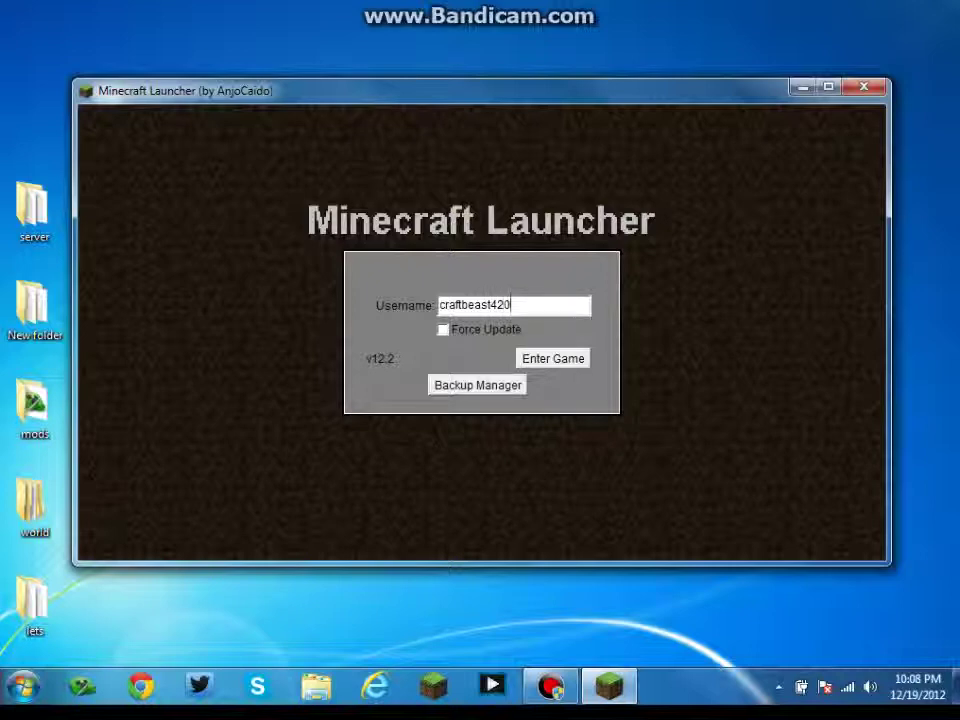
click(441, 329)
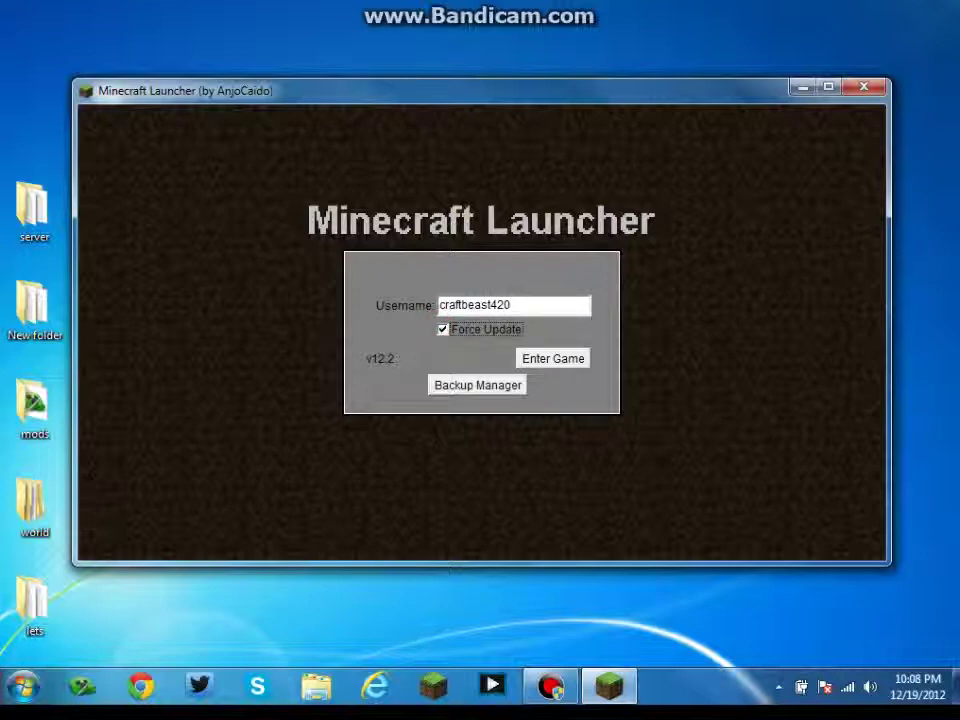
click(555, 358)
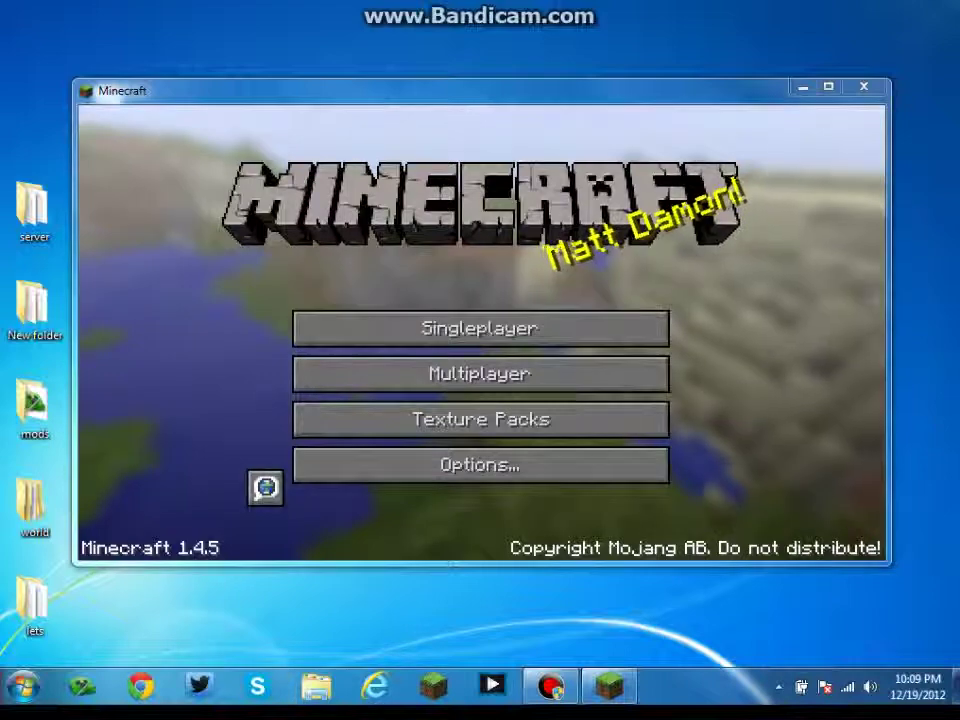
click(480, 419)
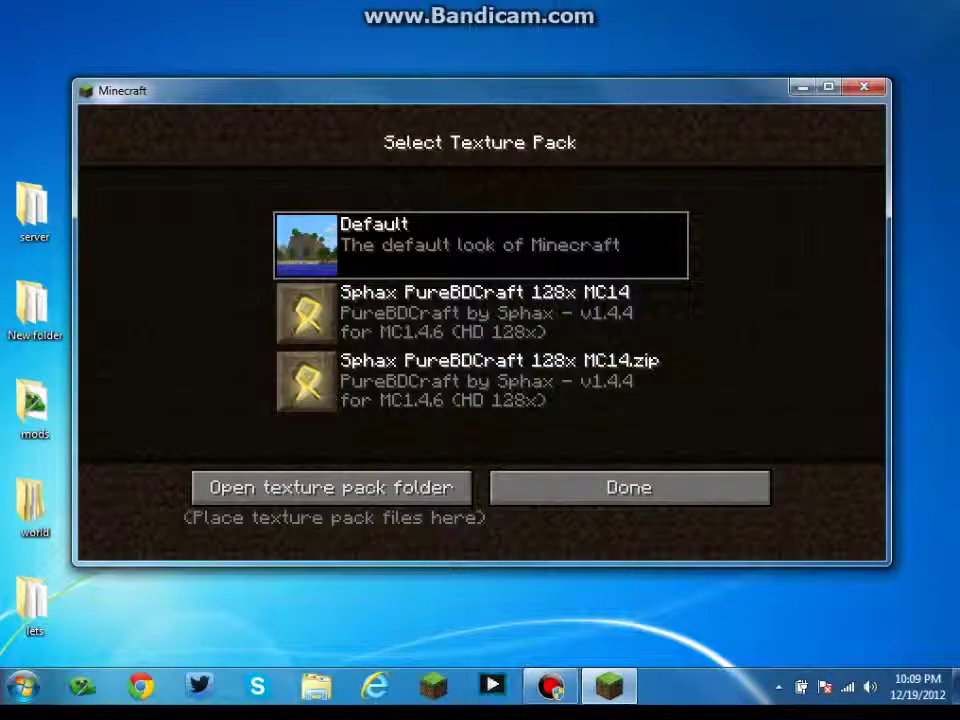
click(628, 487)
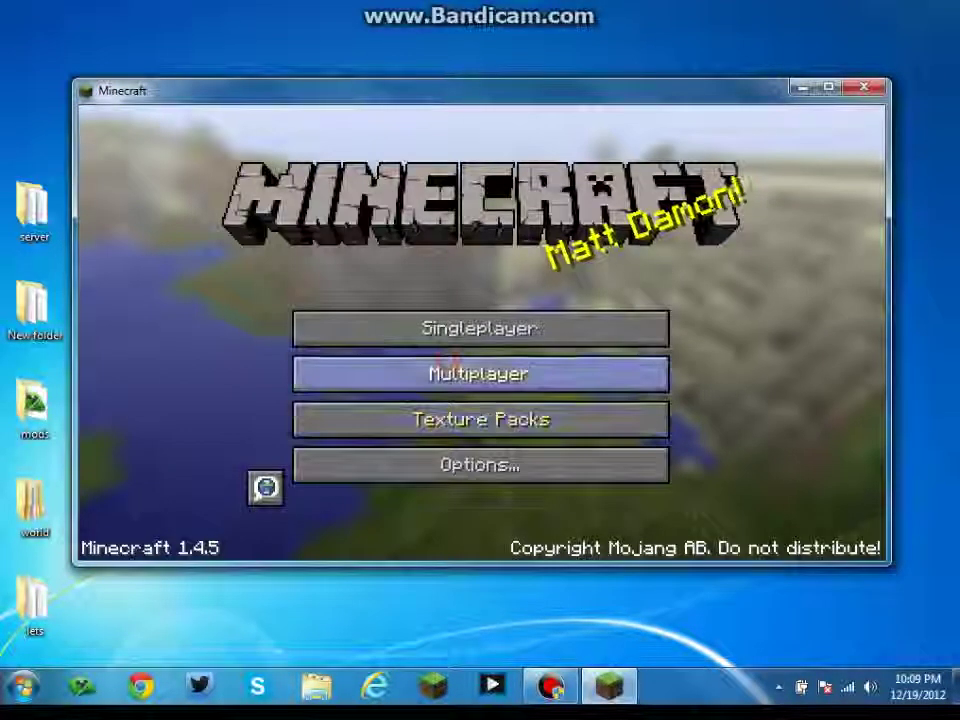
click(480, 373)
double_click(310, 285)
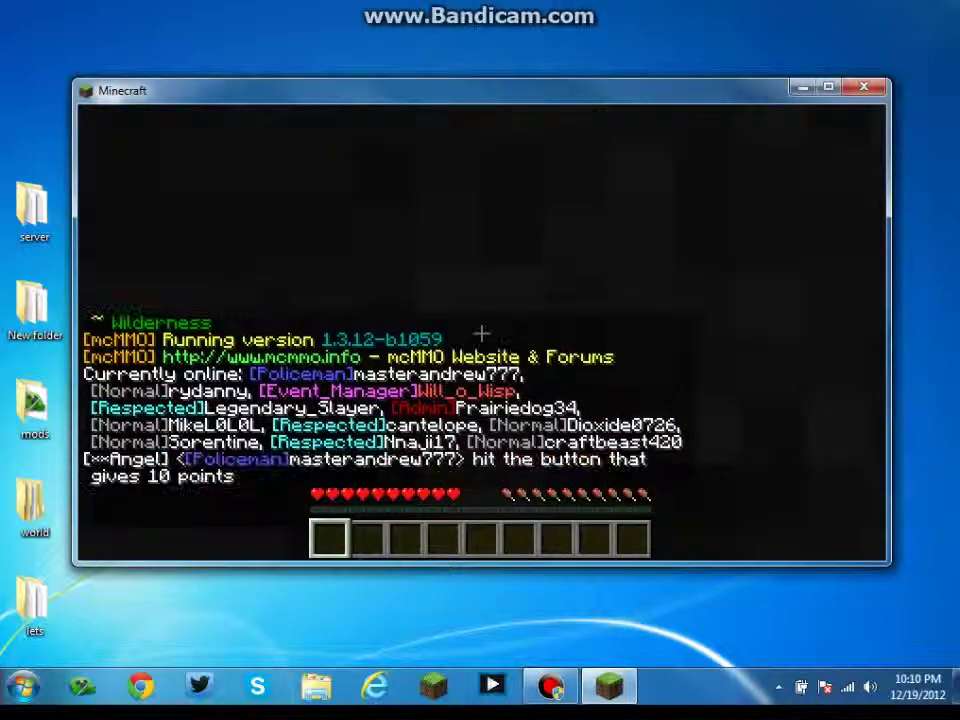
key(Escape)
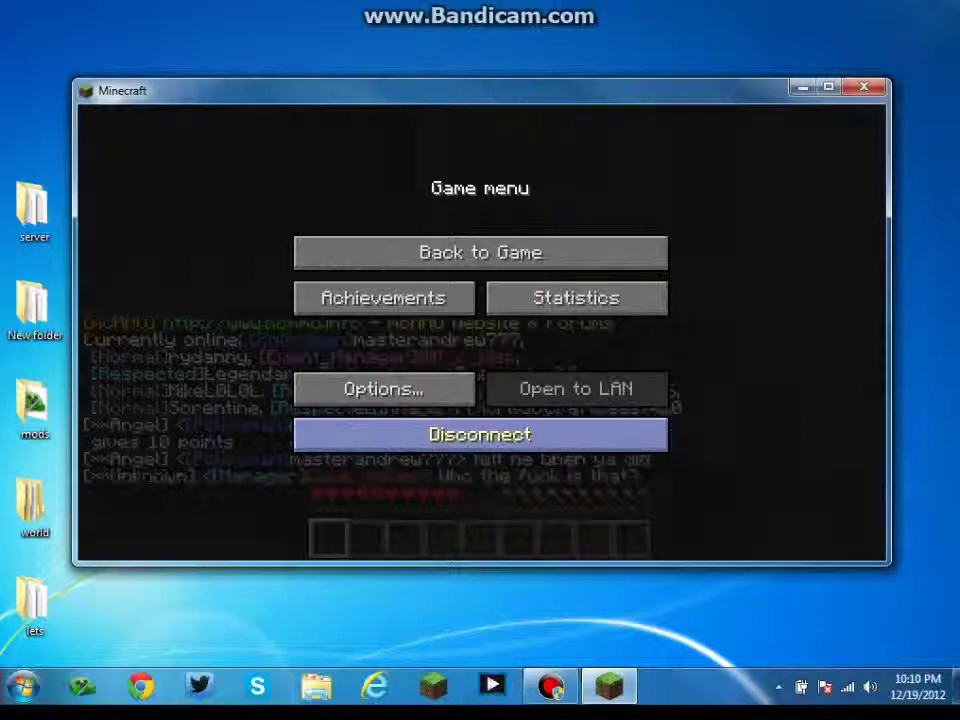
click(480, 430)
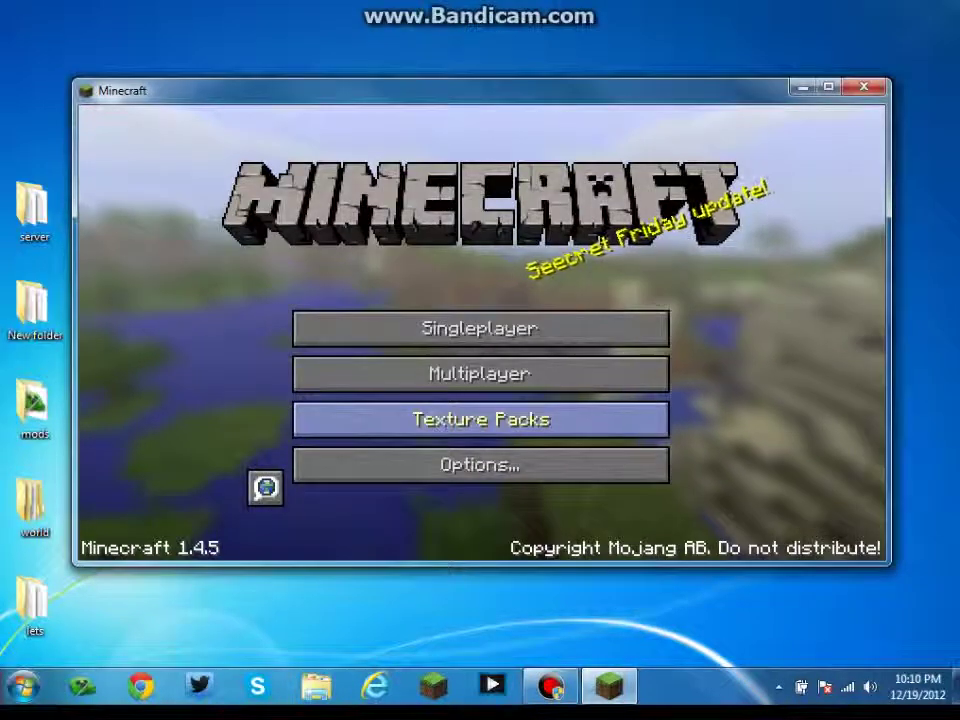
Browse the Texture Packs, Singleplayer and Multiplayer screens, returning to the title menu
click(505, 420)
click(520, 485)
click(439, 321)
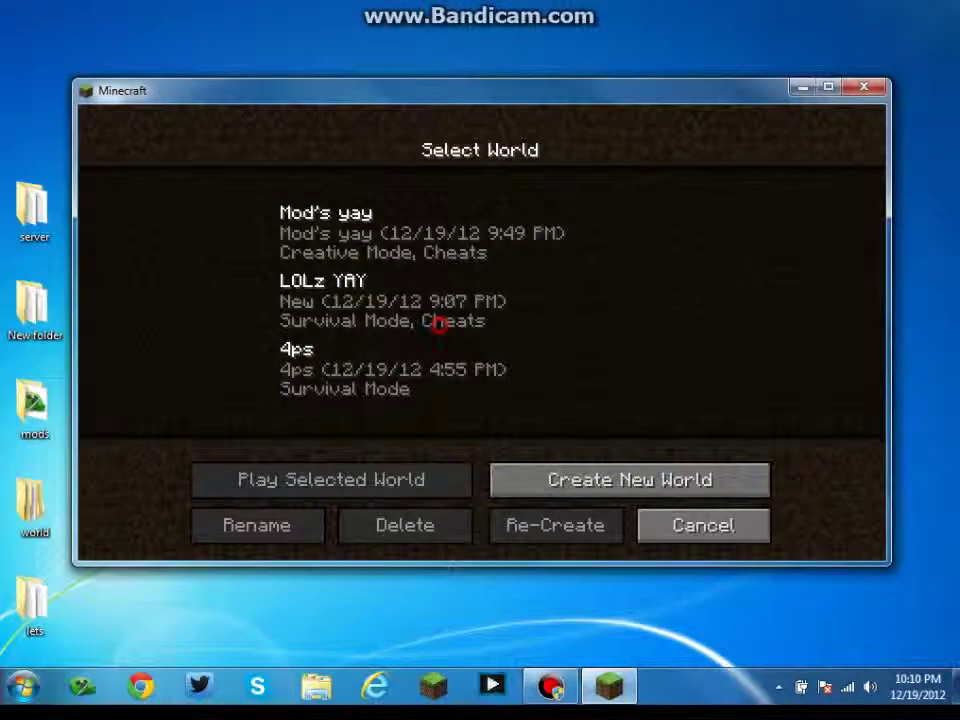
click(700, 523)
click(480, 373)
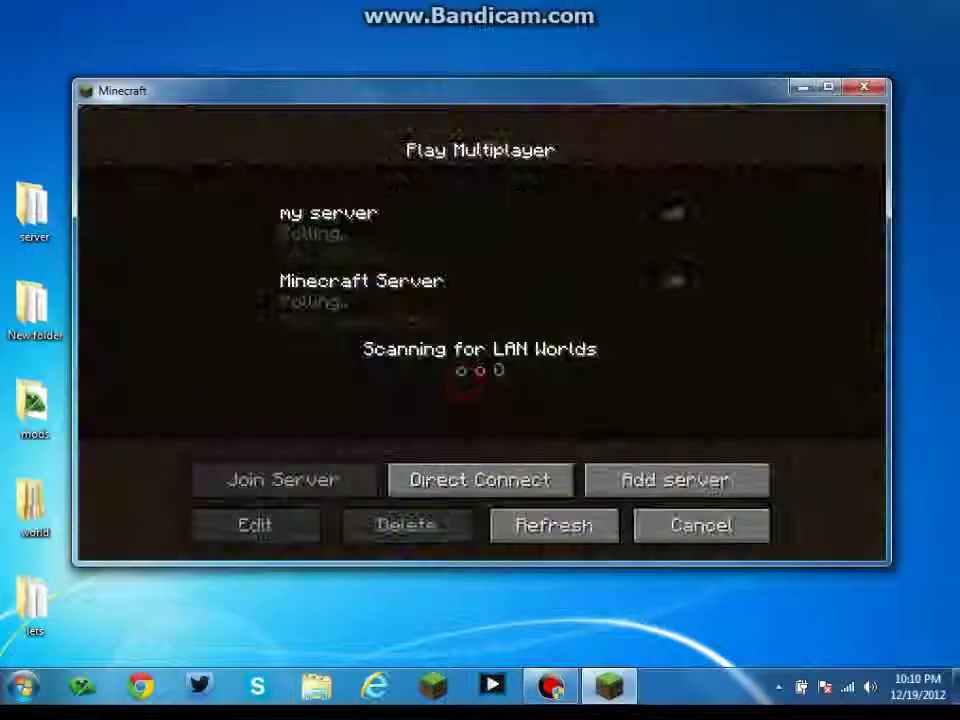
click(420, 300)
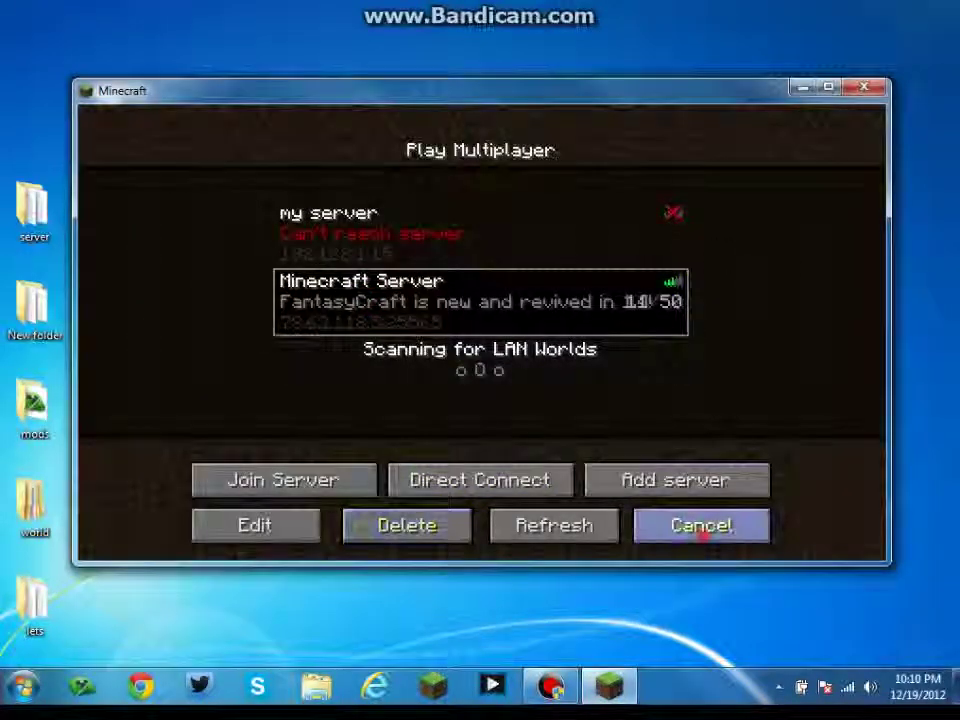
click(700, 525)
Play the 4ps singleplayer world and pause it with Esc
click(470, 327)
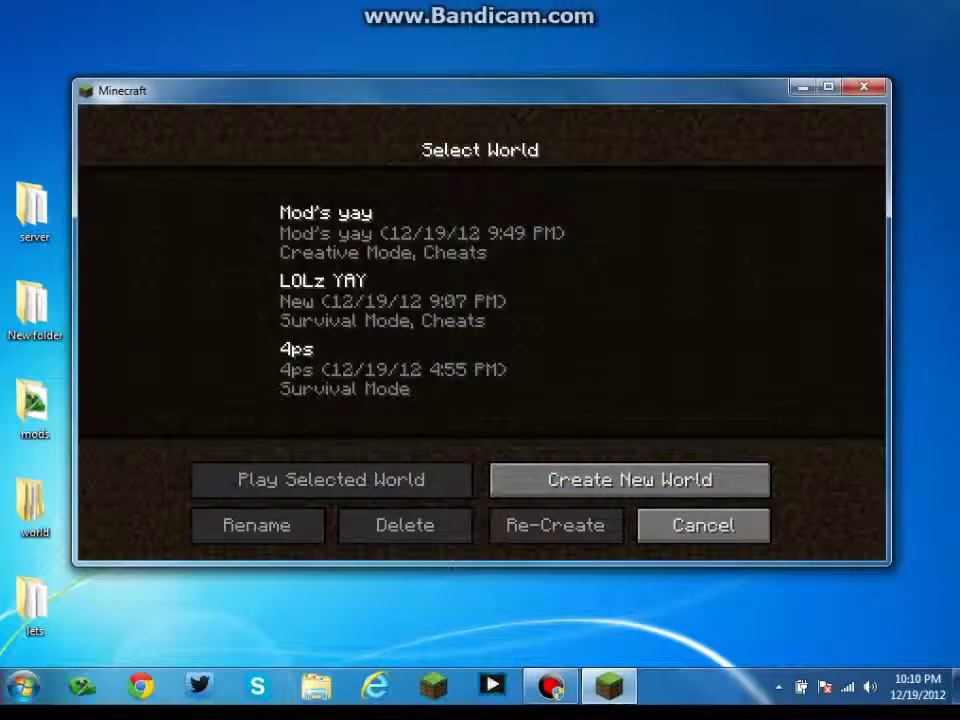
click(345, 228)
click(354, 366)
click(347, 240)
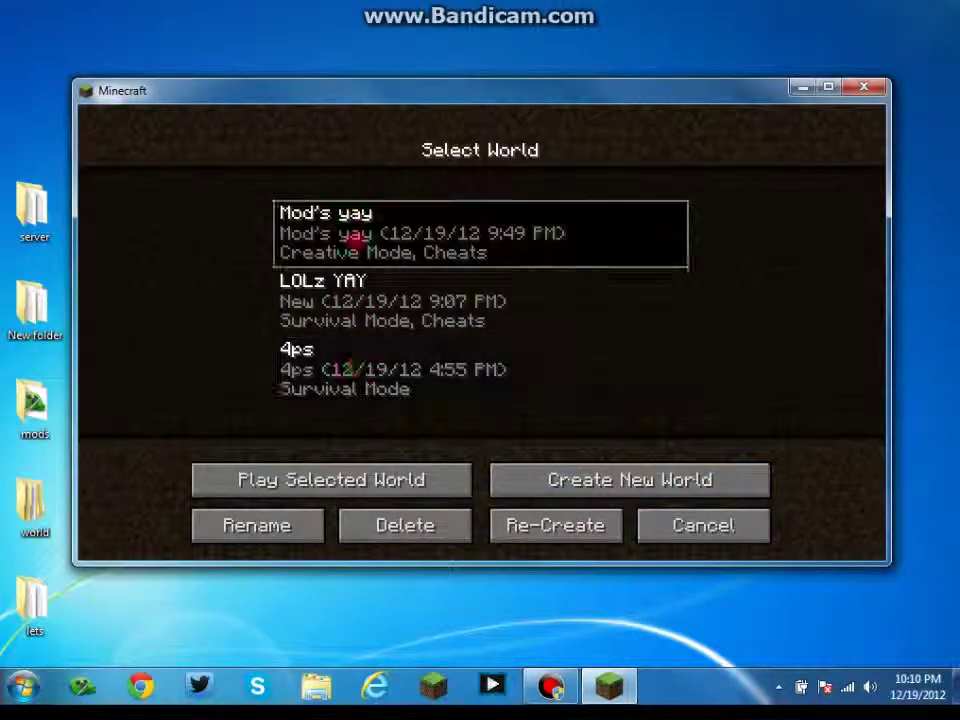
click(355, 370)
click(350, 230)
click(345, 370)
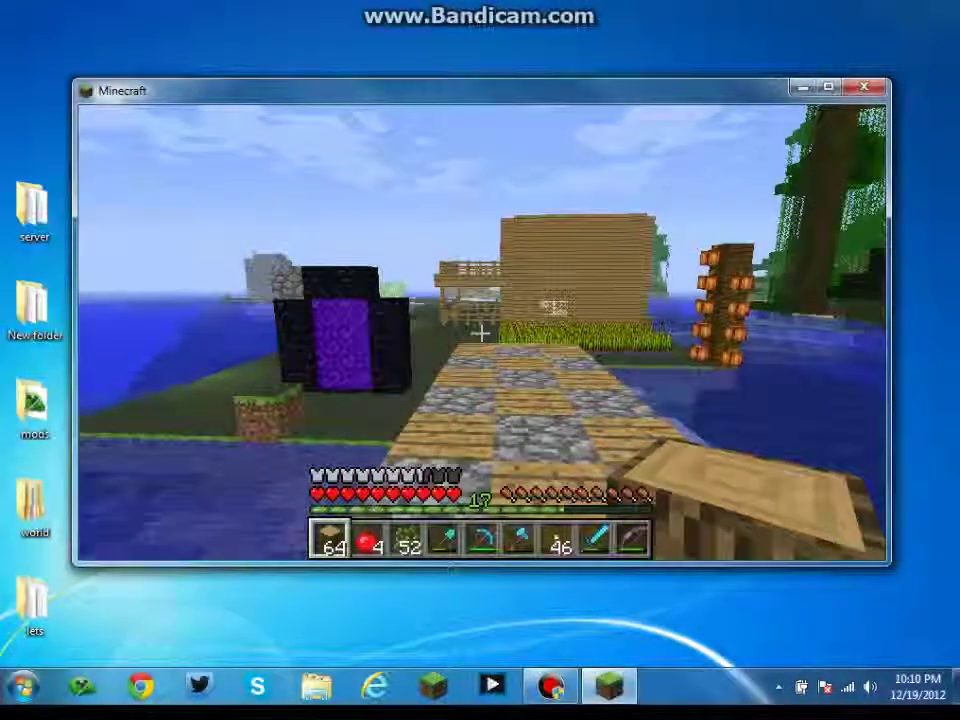
key(Escape)
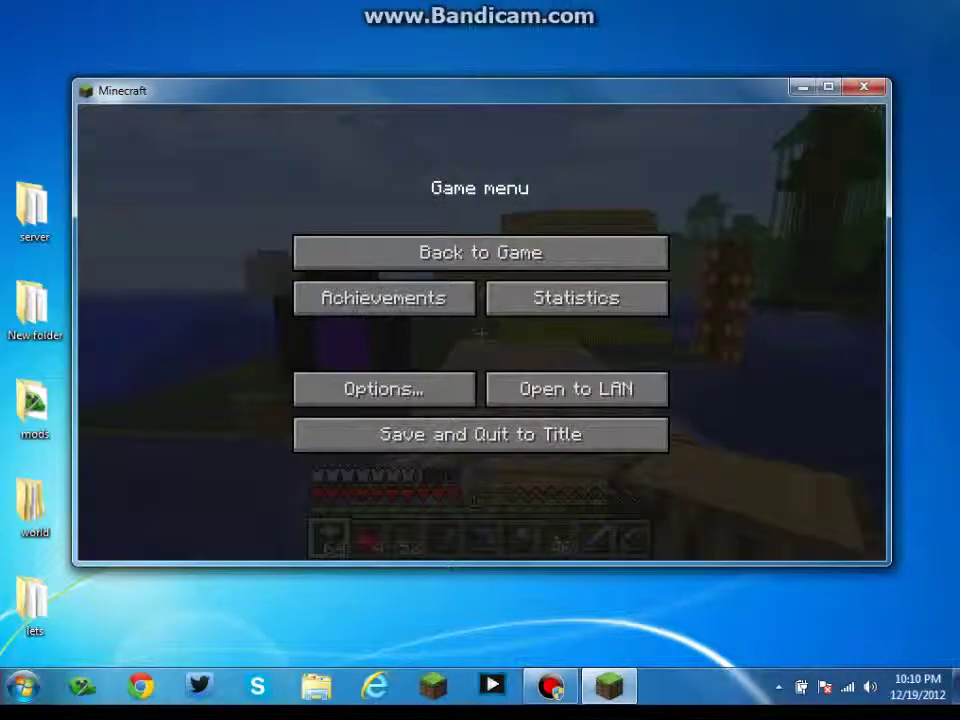